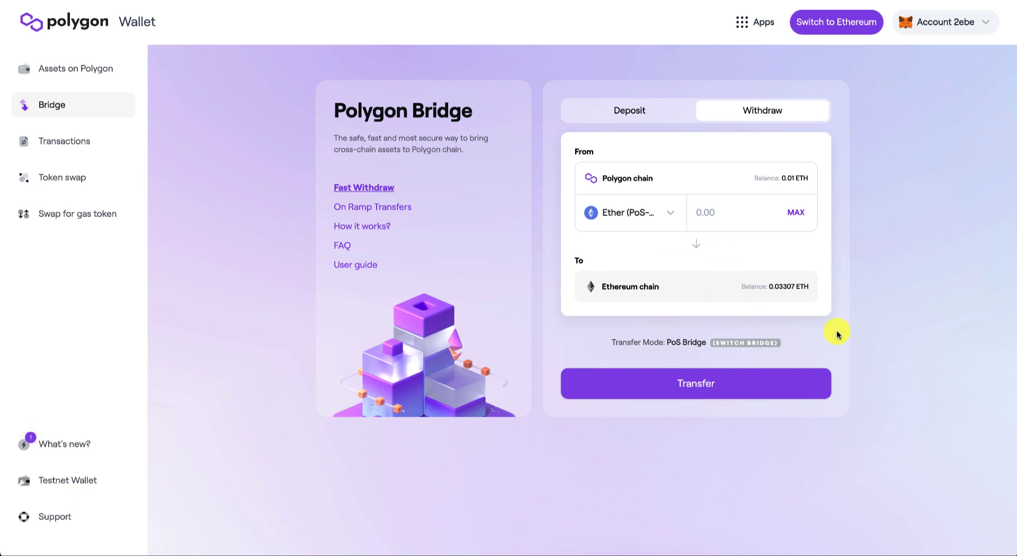
# Withdraw the full 0.01 Ether (PoS) balance to Ethereum, bringing up the withdrawal notice
pyautogui.click(662, 213)
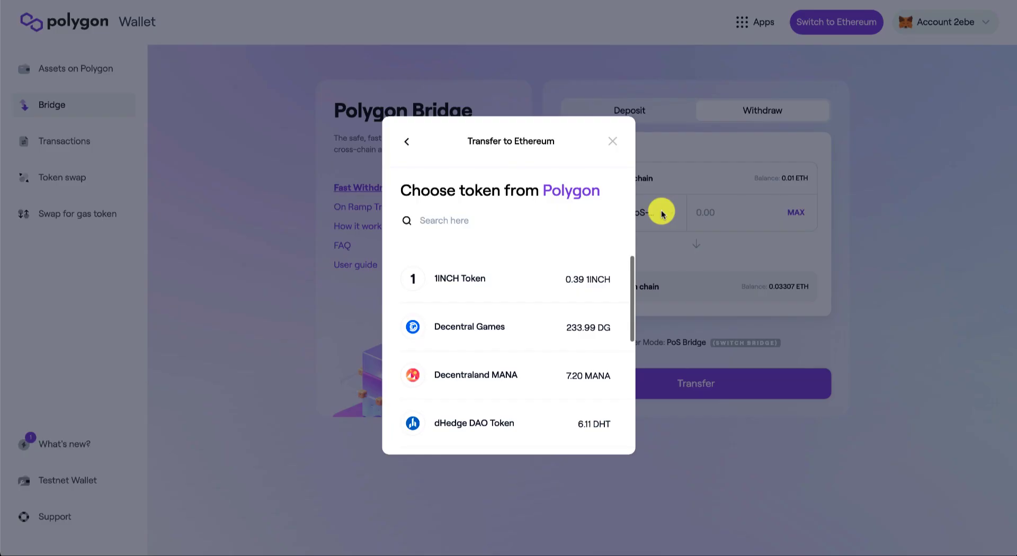
pyautogui.click(492, 220)
pyautogui.write('eth')
pyautogui.click(473, 283)
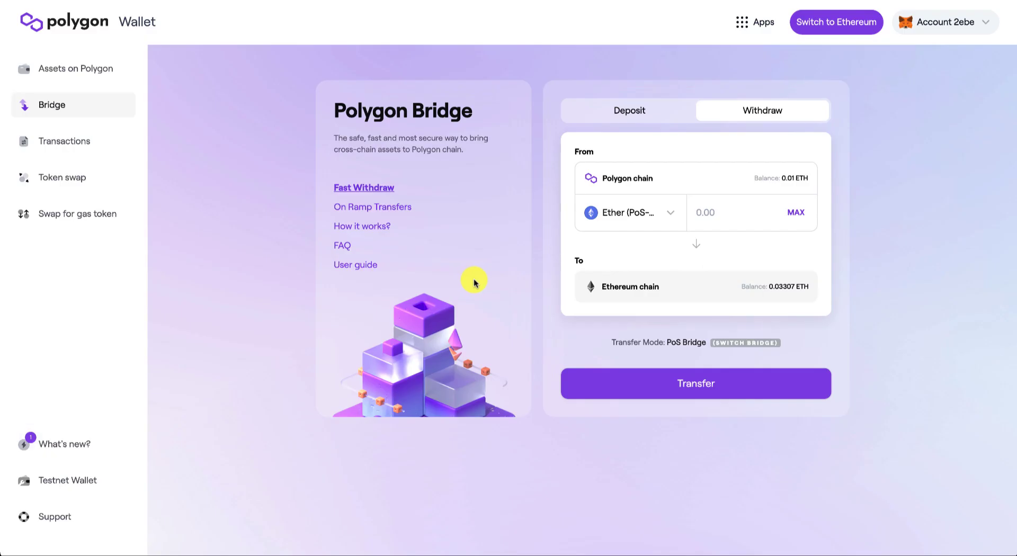
pyautogui.click(789, 213)
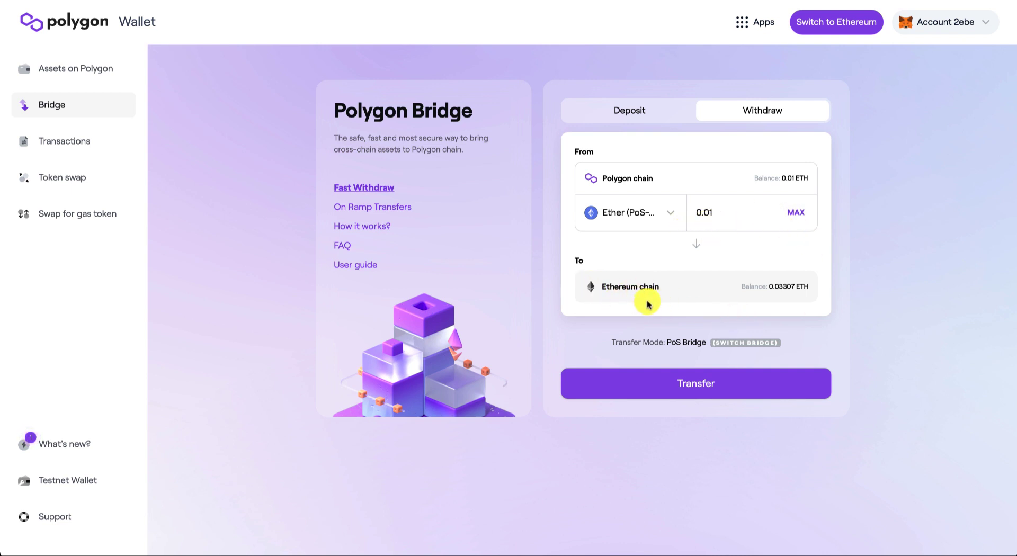
pyautogui.click(690, 390)
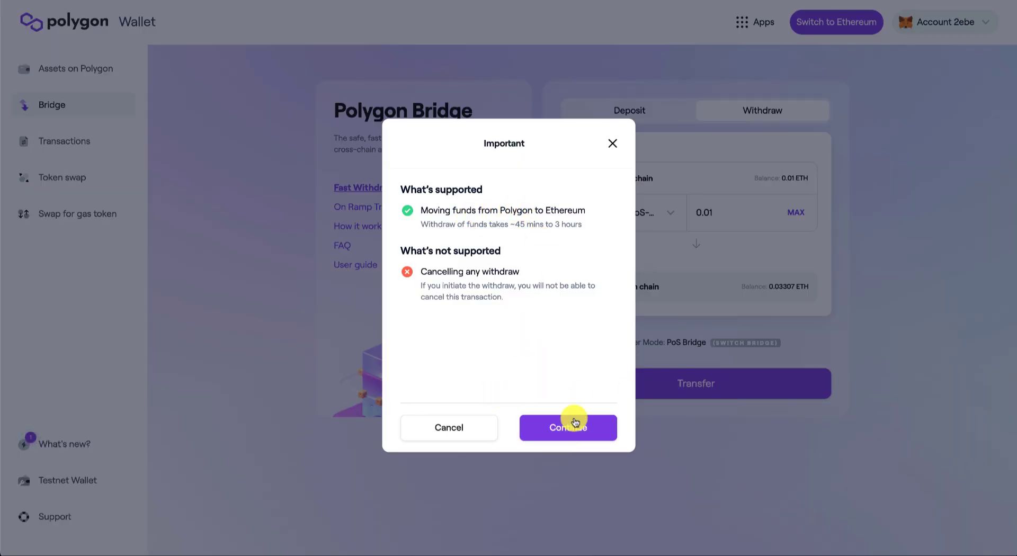
# Continue past the Important notice about irreversible, up-to-3-hour withdrawals
pyautogui.click(576, 423)
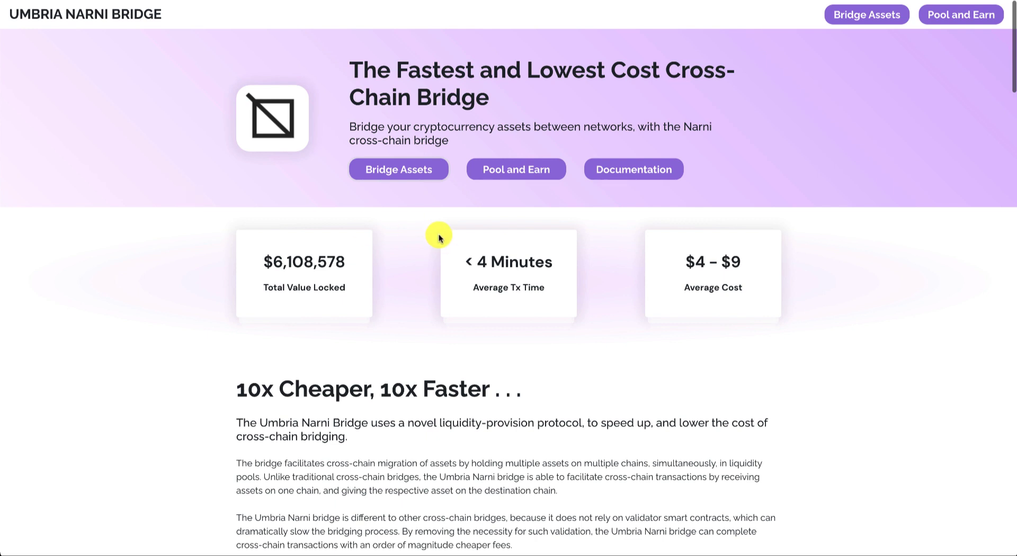
# Bridge 0.01 ETH from Polygon Mainnet to Ethereum Mainnet, receiving about 0.00748 ETH
pyautogui.click(410, 180)
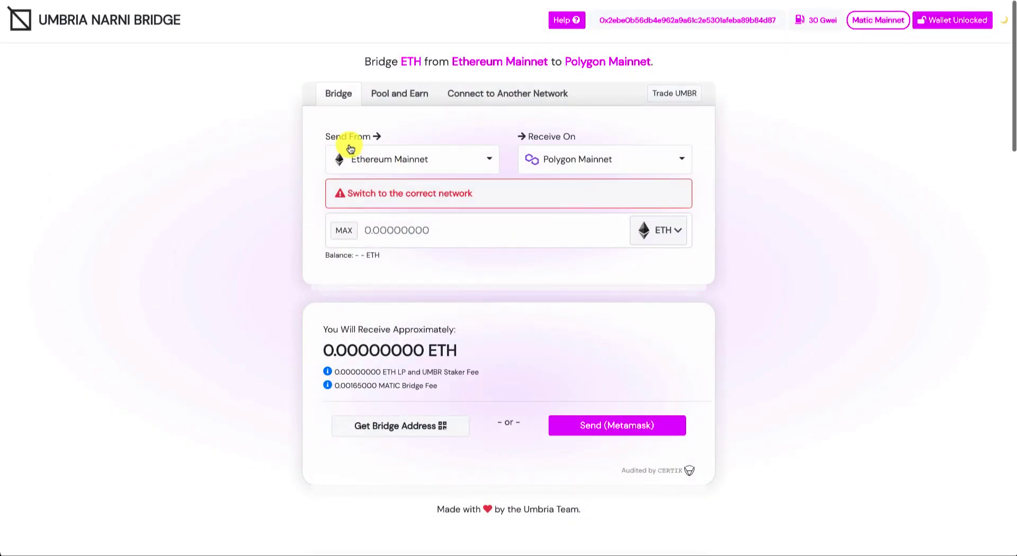
pyautogui.click(380, 161)
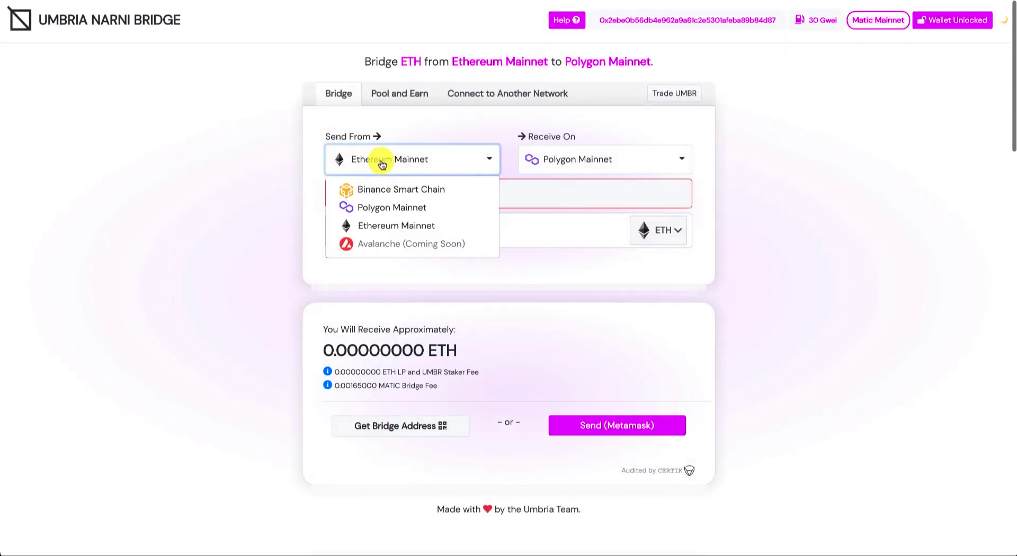
pyautogui.click(383, 209)
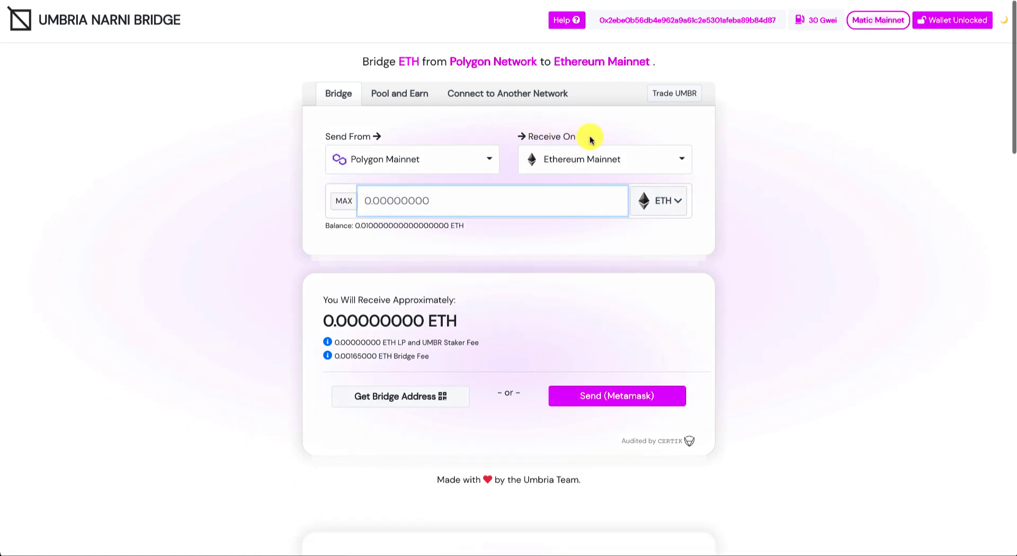
pyautogui.click(430, 202)
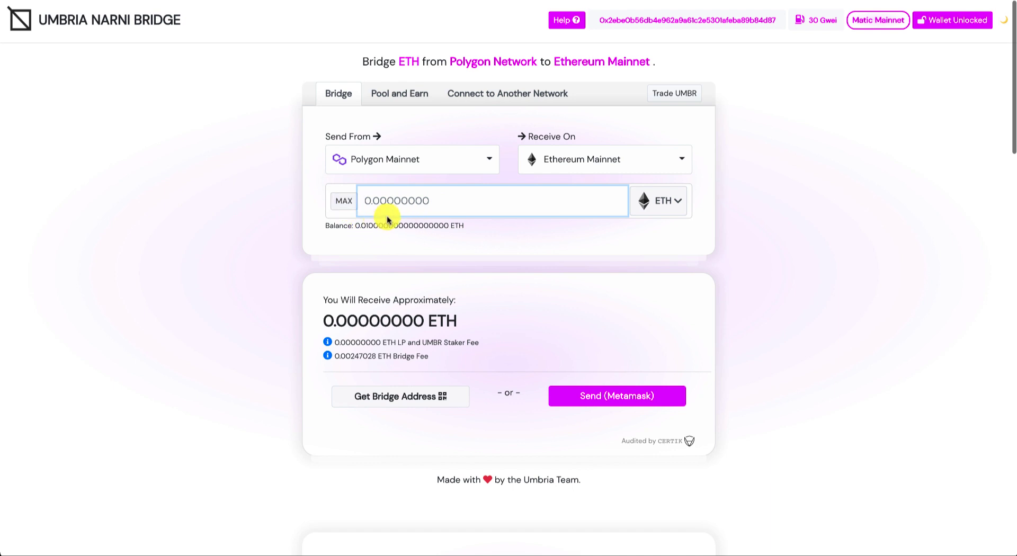
pyautogui.write('0.01')
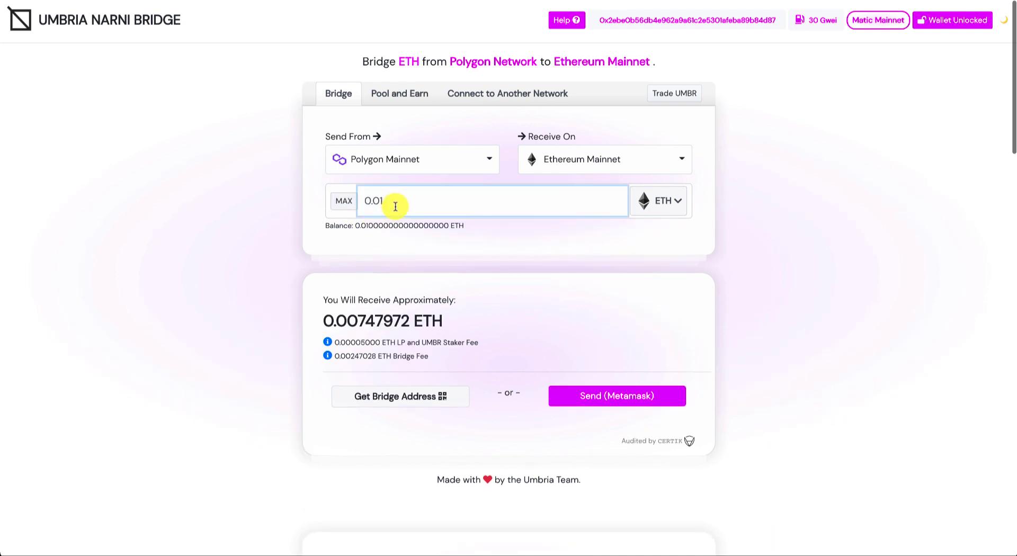
pyautogui.click(744, 233)
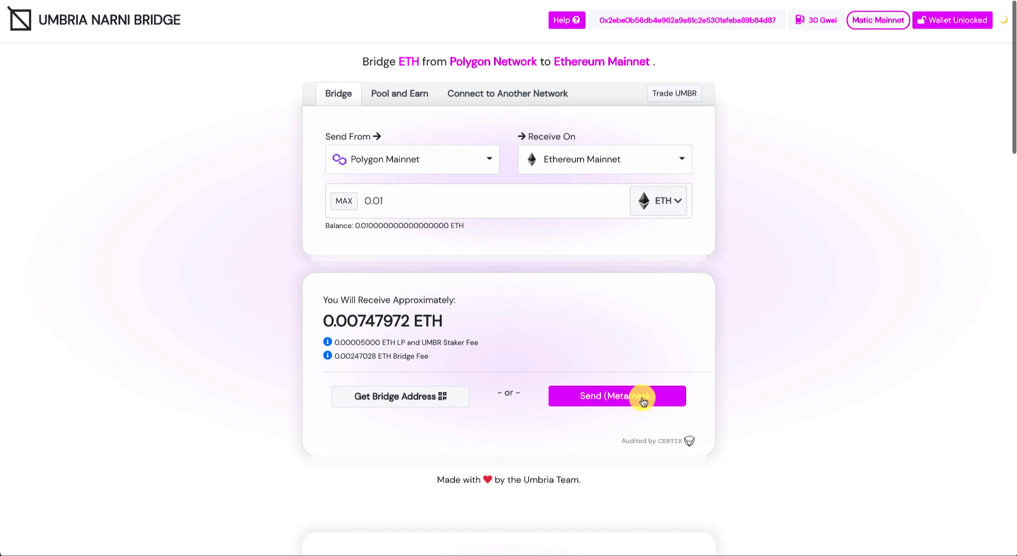
# Send the 0.01 ETH bridge transfer through MetaMask and confirm it in the review dialog
pyautogui.click(643, 402)
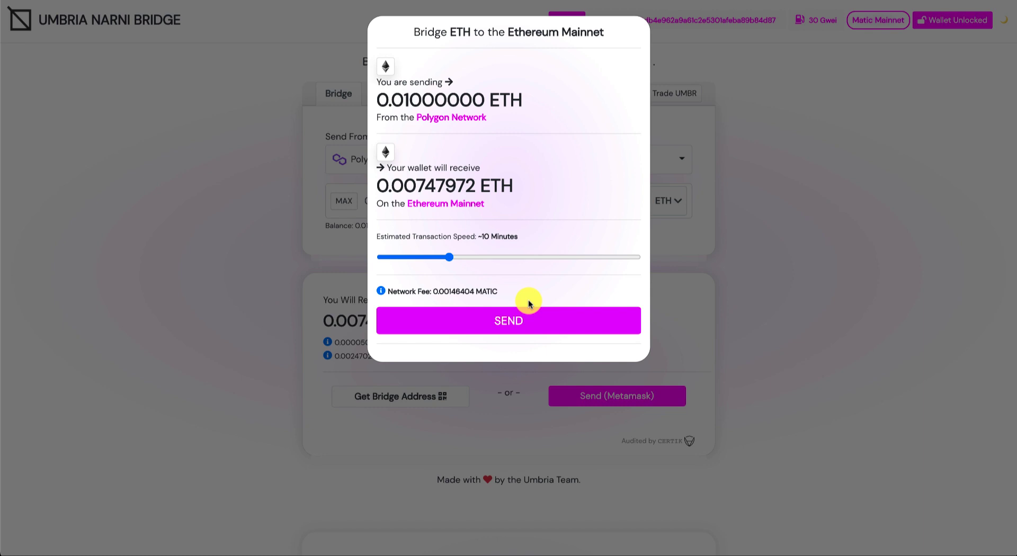
pyautogui.click(507, 325)
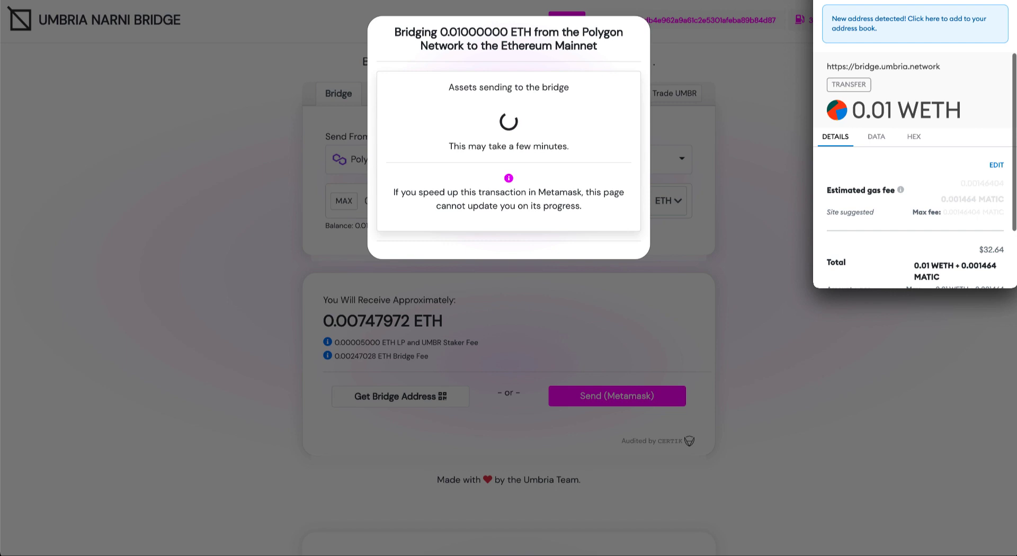
# Confirm the 0.01 WETH bridge transfer in the MetaMask popup, about 0.001464 MATIC gas
pyautogui.moveTo(932, 3); pyautogui.dragTo(800, 14)
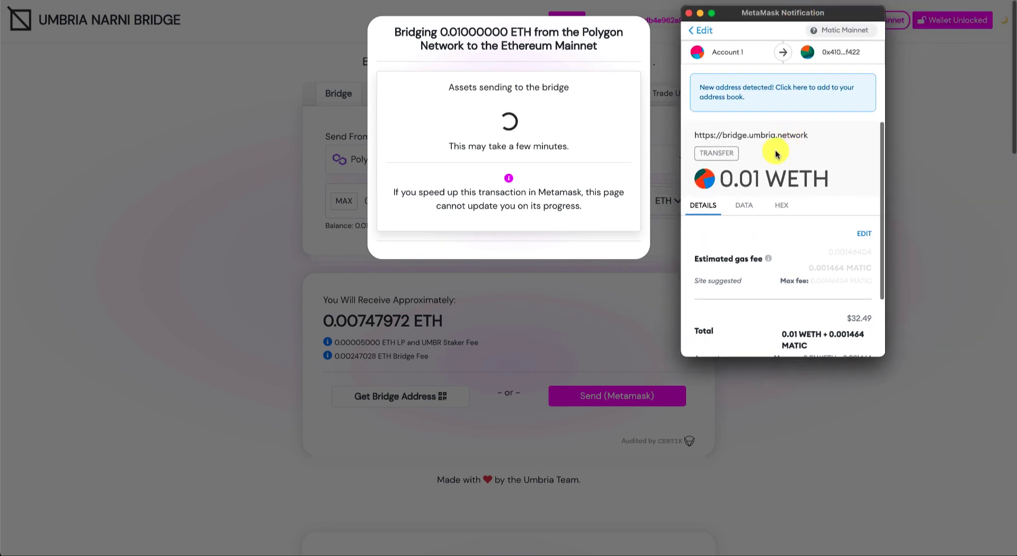
pyautogui.scroll(-3, 811, 164)
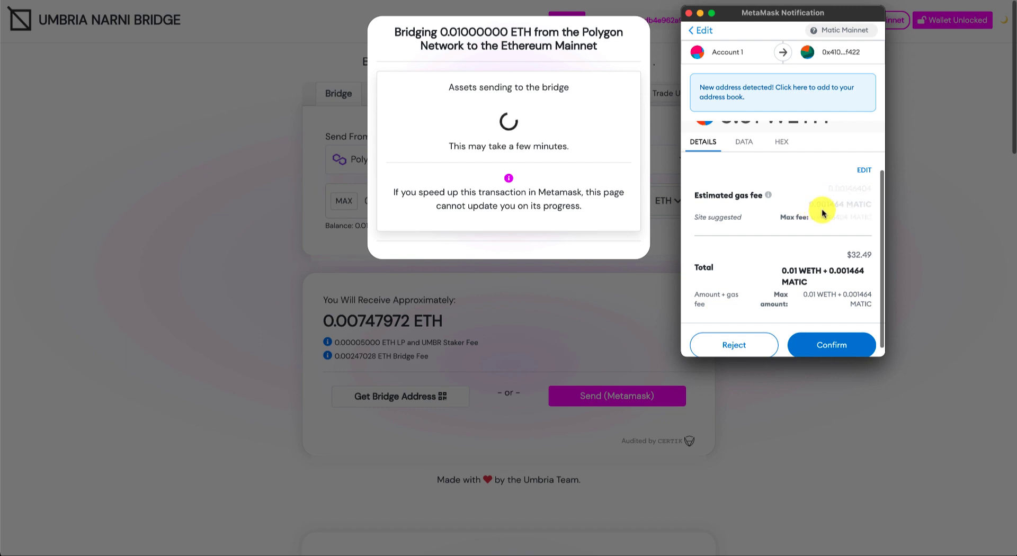
pyautogui.scroll(-1, 783, 217)
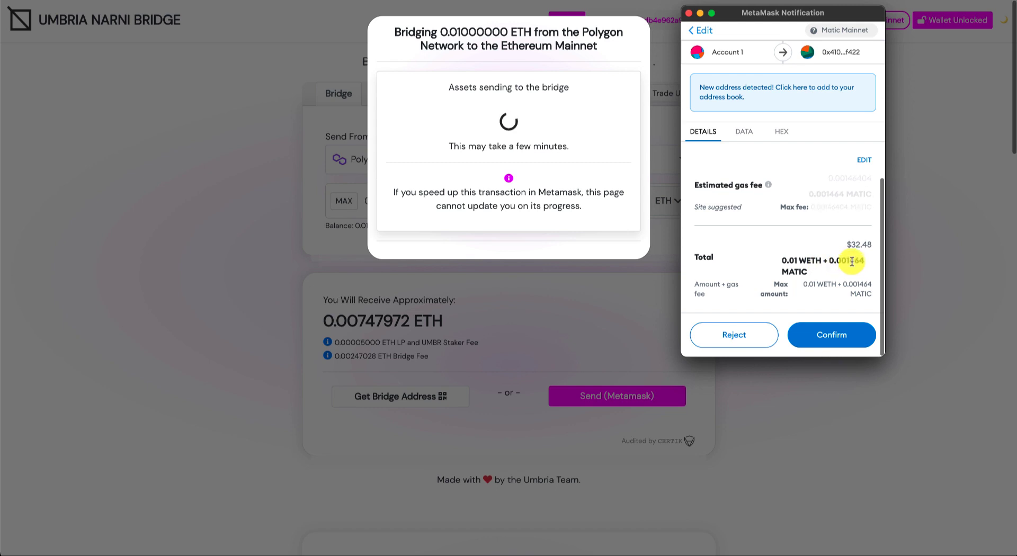
pyautogui.scroll(-1, 829, 289)
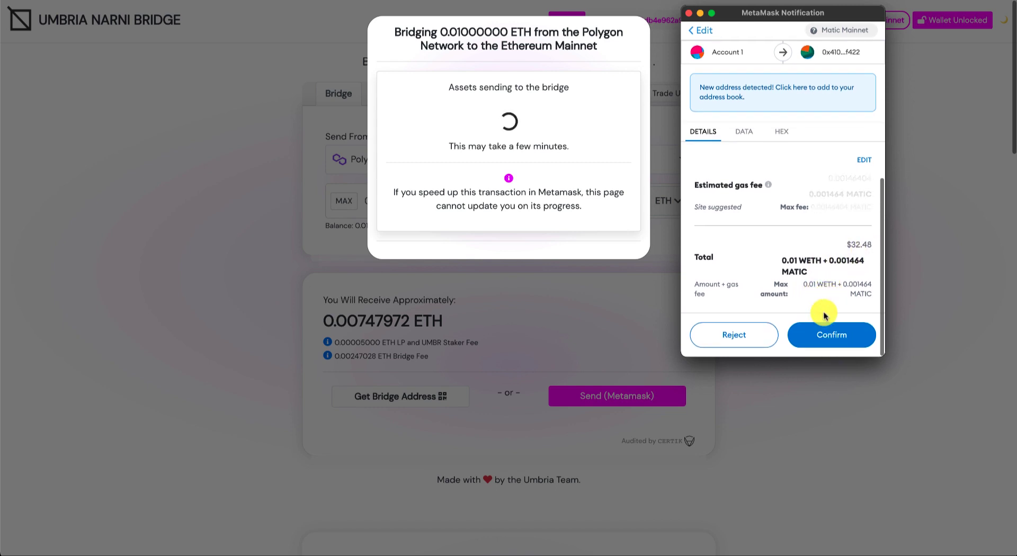
pyautogui.click(831, 339)
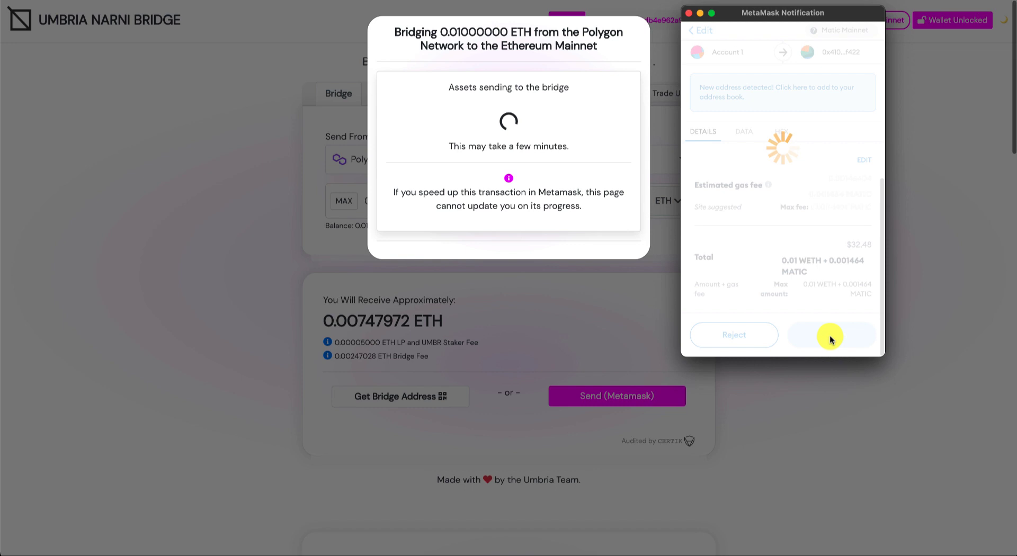